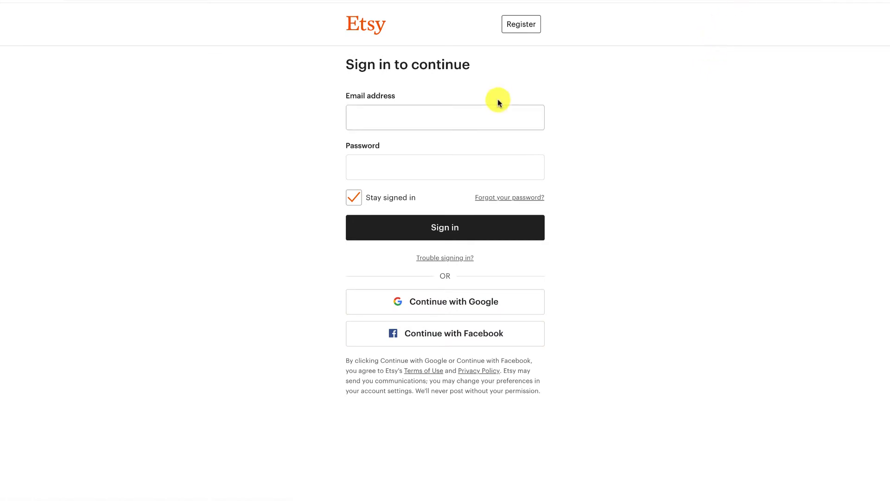
pyautogui.click(487, 115)
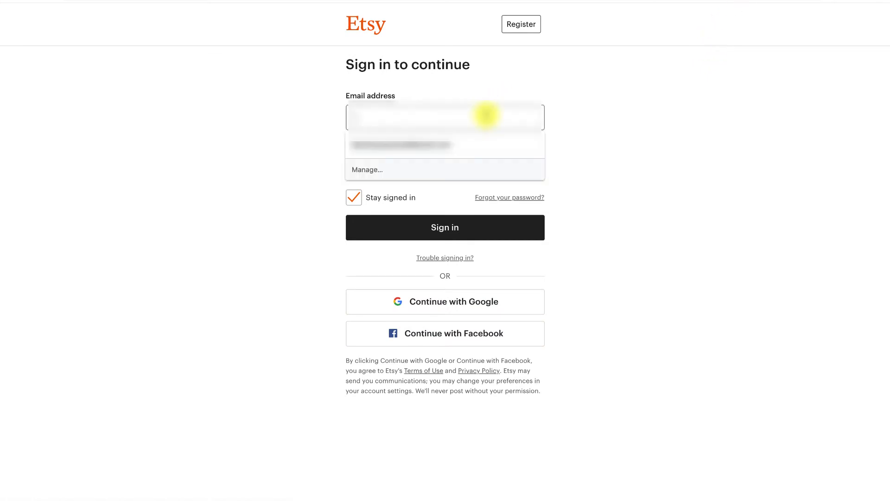
# Step: Sign in to Etsy with the account e-mail and the pasted password
pyautogui.write('asdasdas')
pyautogui.click(442, 162)
pyautogui.hotkey('ctrl', 'v')
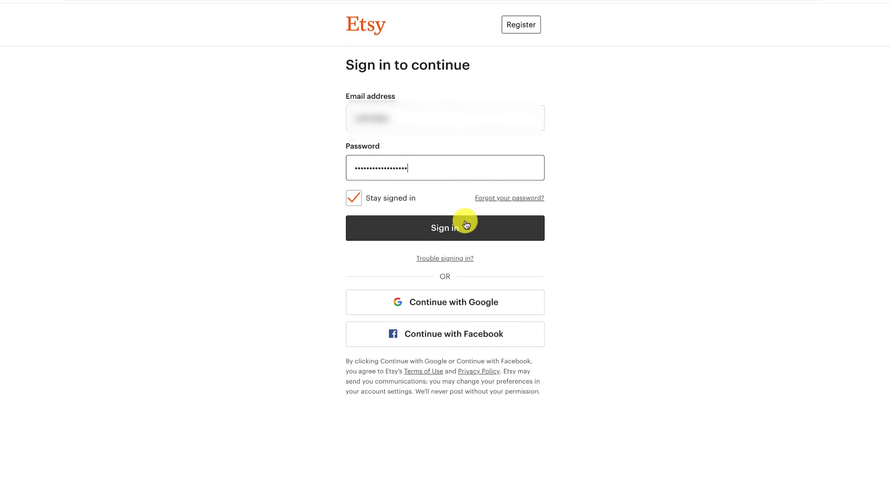
pyautogui.click(462, 223)
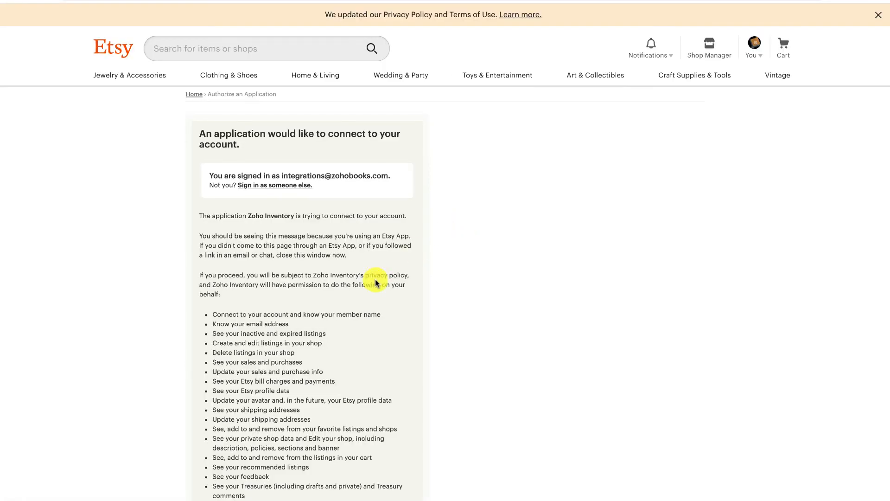
# Step: Review the Etsy permissions page and allow Zoho Inventory access to the shop
pyautogui.scroll(-2, 375, 281)
pyautogui.scroll(-3, 374, 282)
pyautogui.scroll(2, 375, 282)
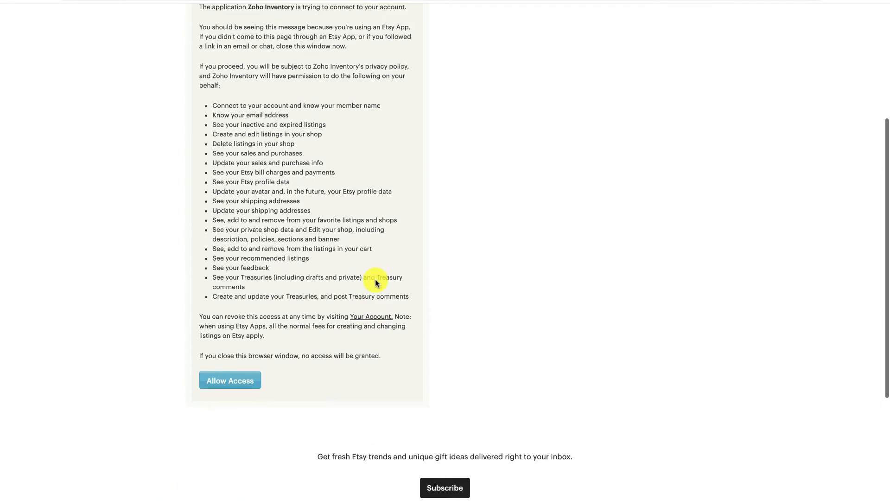
pyautogui.scroll(-2, 376, 282)
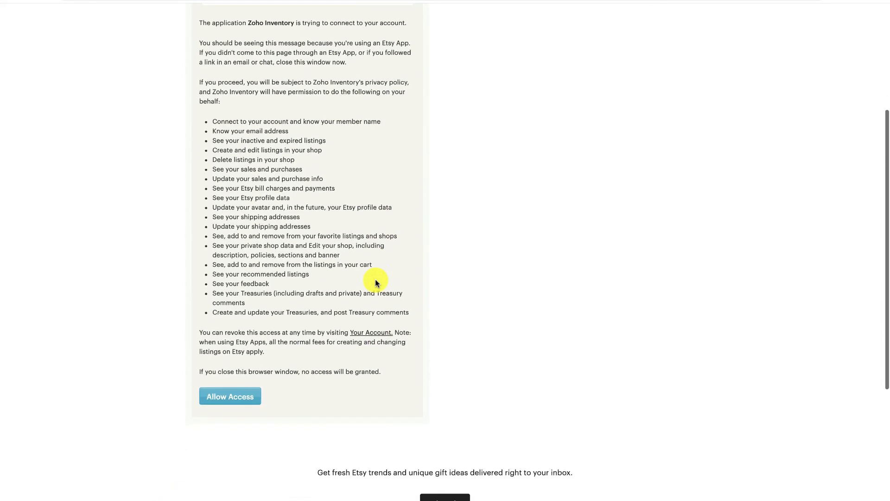
pyautogui.scroll(2, 371, 283)
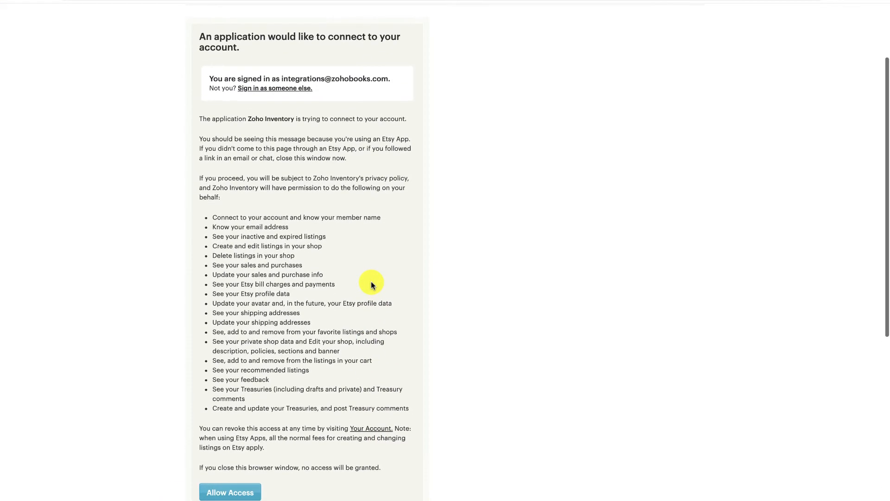
pyautogui.click(241, 482)
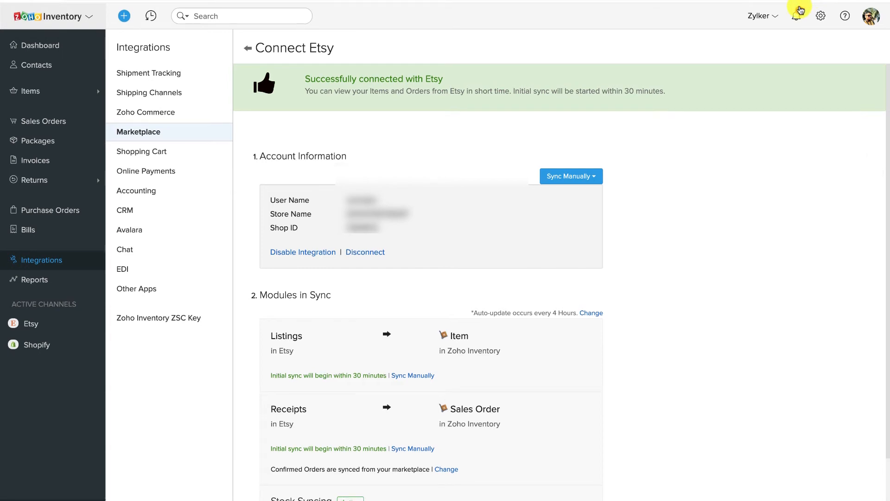
# Step: Check the notifications confirming the Etsy connection, close them, and scroll down the page
pyautogui.click(797, 14)
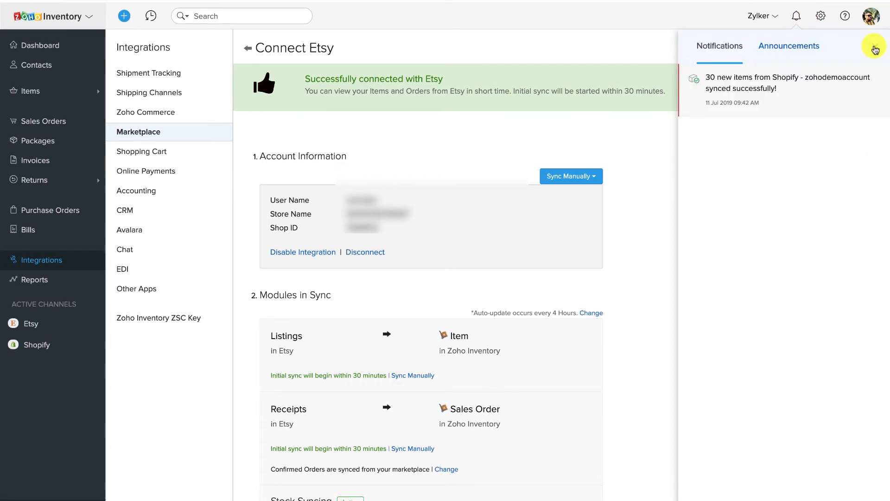
pyautogui.click(875, 46)
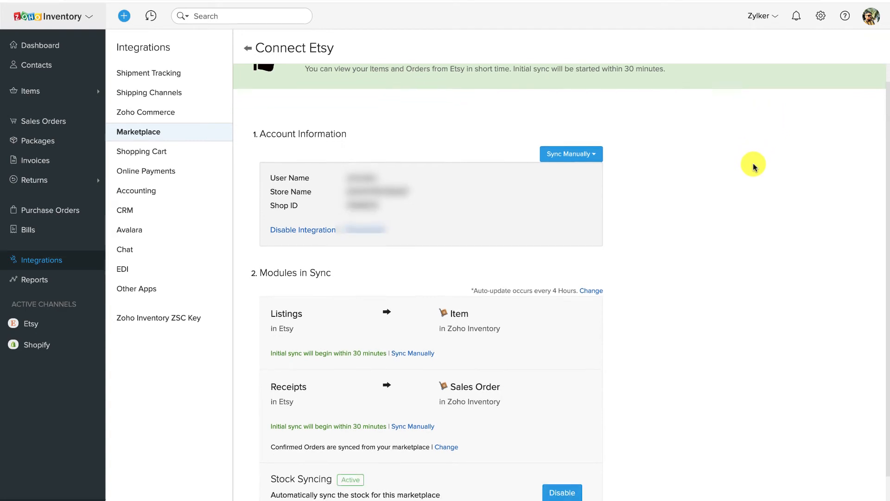
pyautogui.scroll(-1, 752, 164)
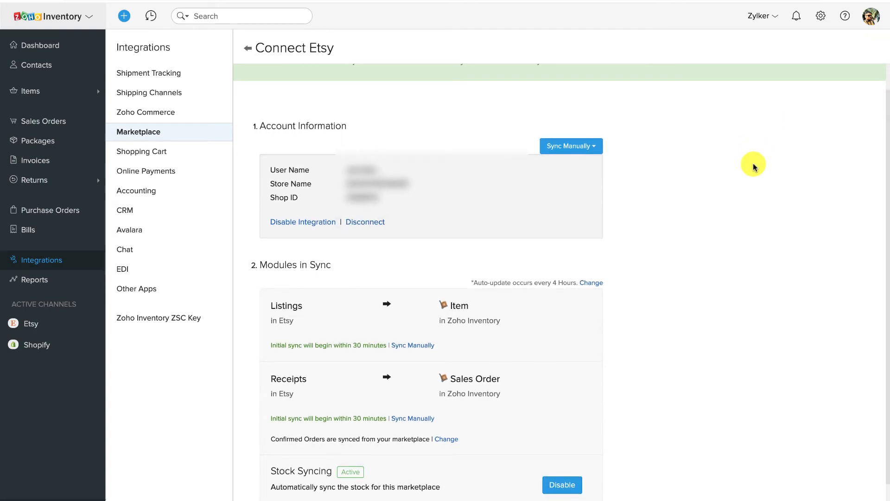
pyautogui.scroll(-1, 753, 165)
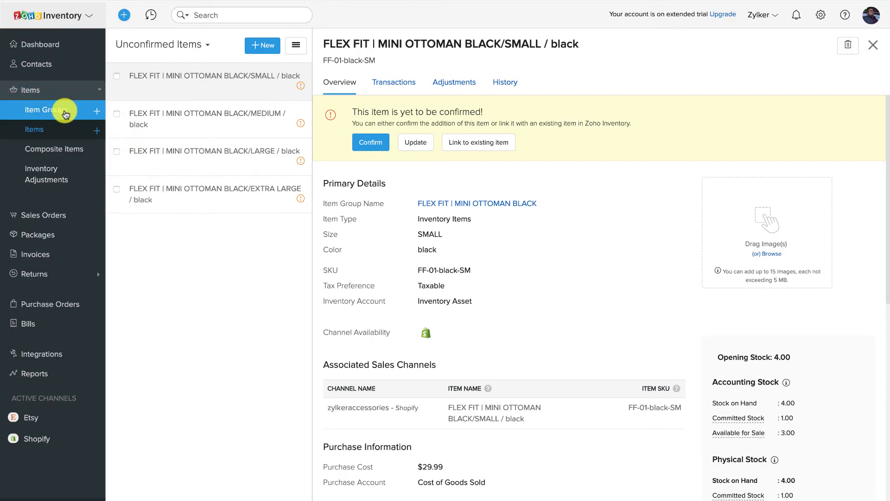
# Step: List the four unconfirmed FLEX FIT ottoman variants and open FF-01-black-XL
pyautogui.click(59, 135)
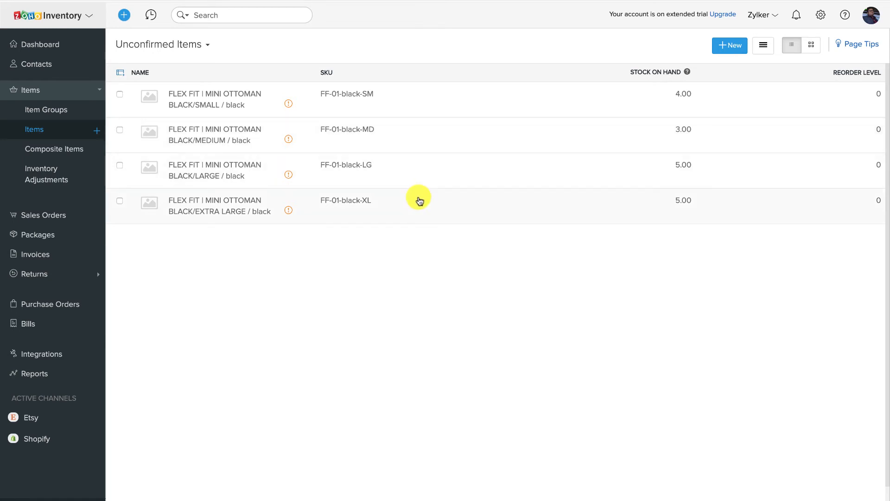
pyautogui.click(419, 200)
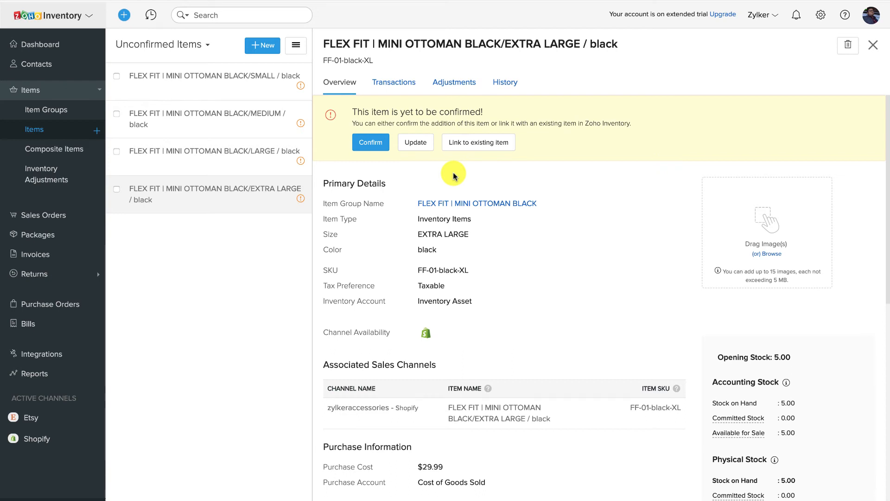
# Step: Merge FF-01-black-XL into the existing 'FLEX FIT | MINI OTTOMAN BLACK/xl / black' item, found by searching 'flex'
pyautogui.click(480, 144)
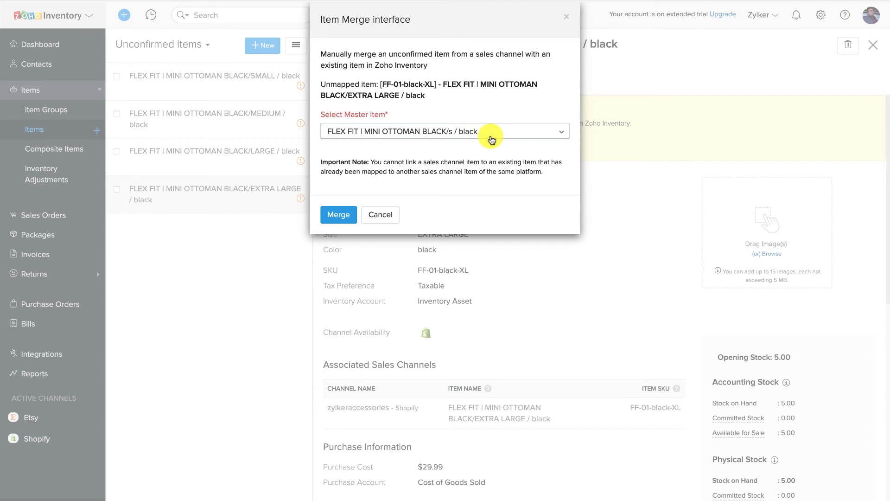
pyautogui.click(492, 140)
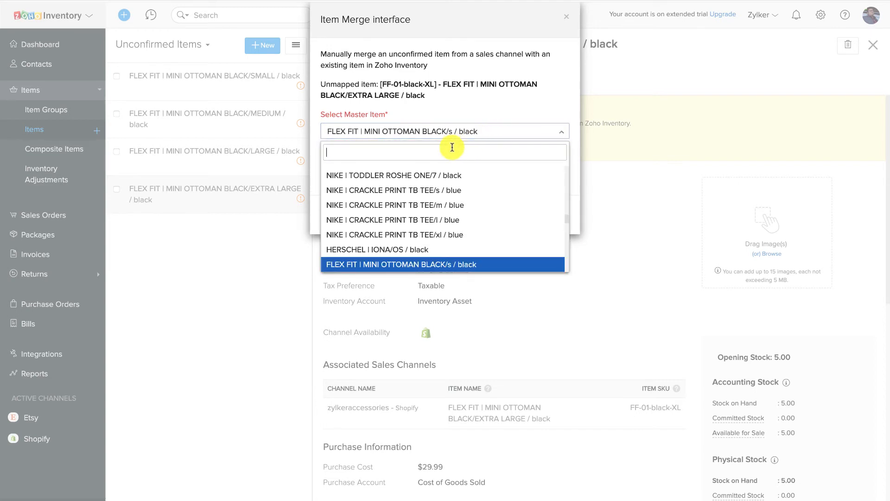
pyautogui.write('flex')
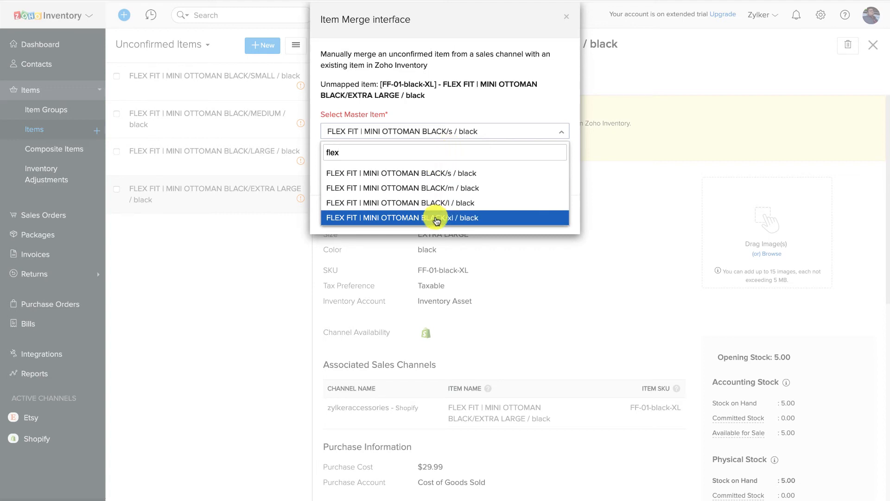
pyautogui.click(437, 218)
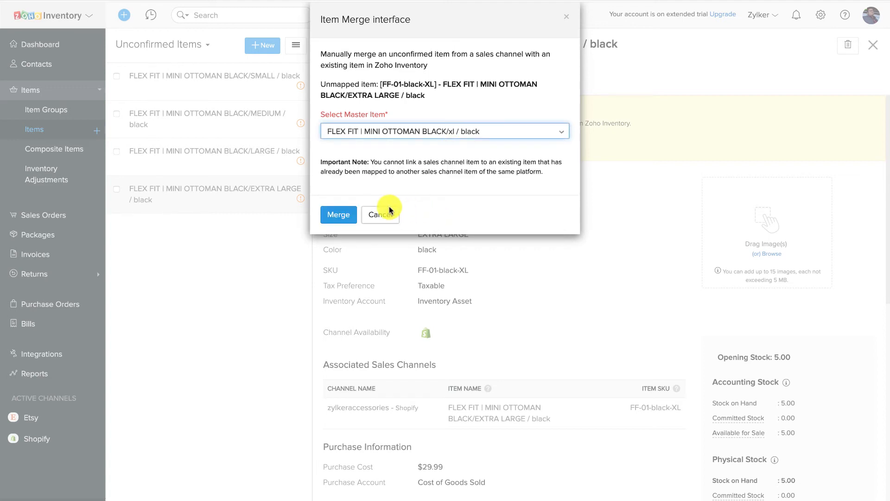
pyautogui.click(337, 217)
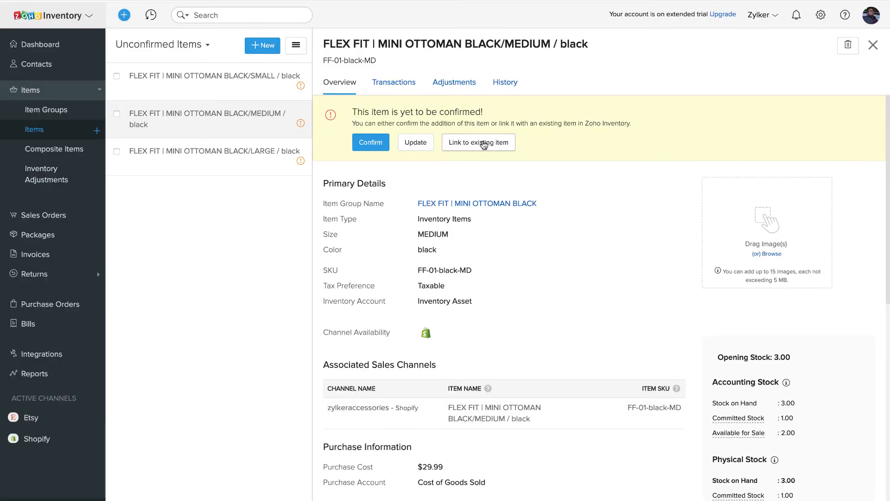
# Step: Merge FF-01-black-MD into the /s / black mini ottoman item, found by searching 'flex'
pyautogui.click(482, 143)
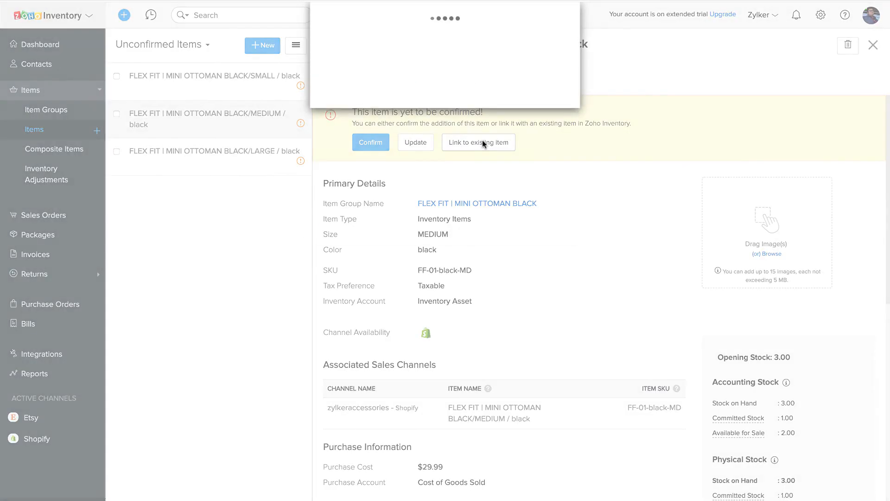
pyautogui.click(484, 132)
pyautogui.write('flex')
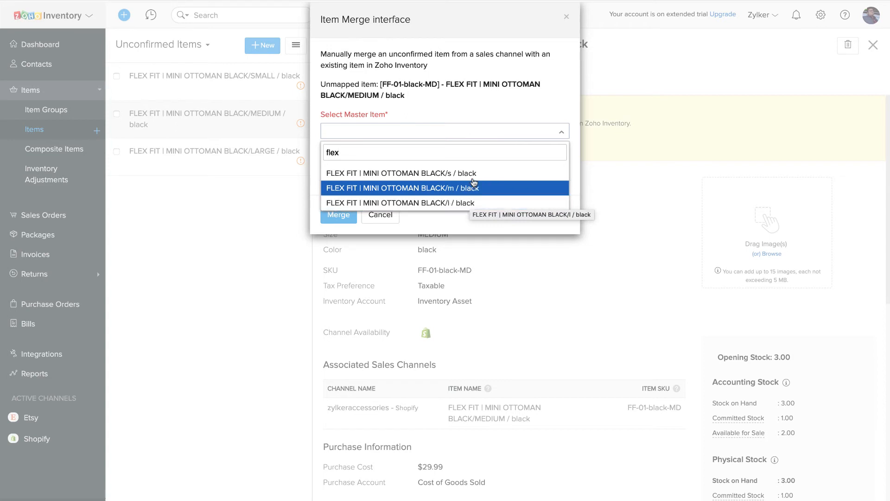
pyautogui.click(417, 173)
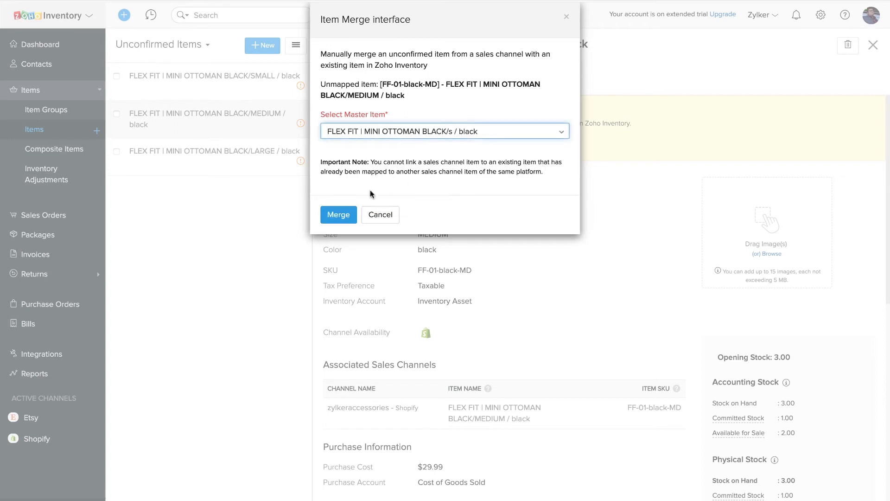
pyautogui.click(332, 218)
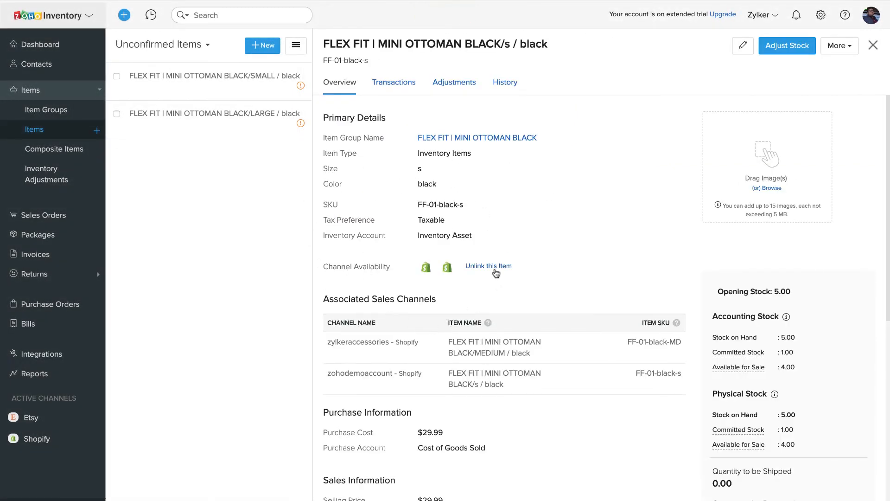
# Step: Unlink the first sales channel from the small black ottoman item, then return to the Dashboard
pyautogui.click(495, 268)
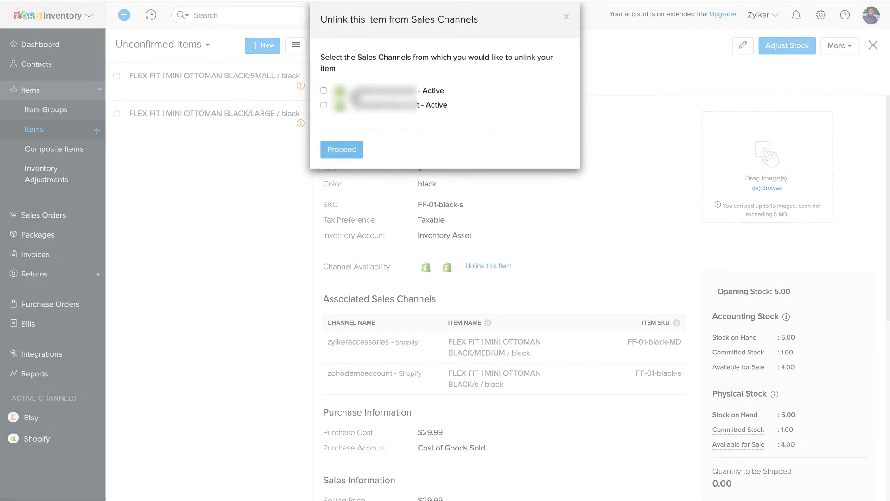
pyautogui.click(324, 92)
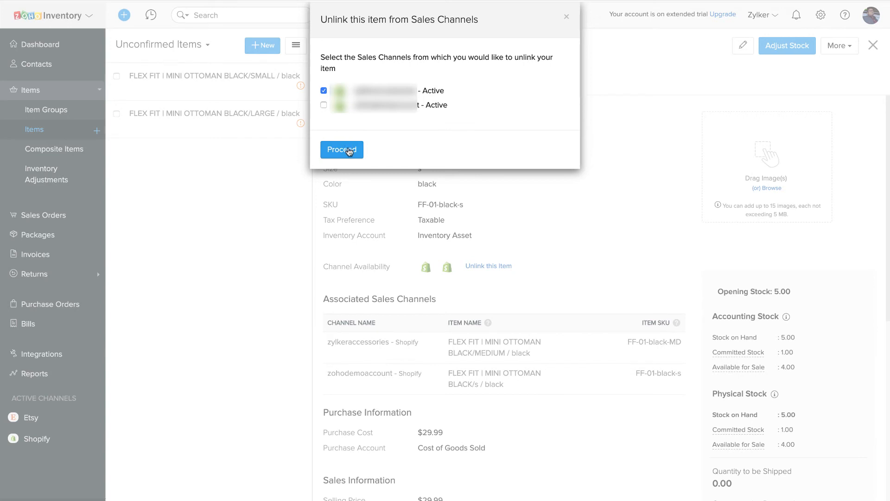
pyautogui.click(349, 150)
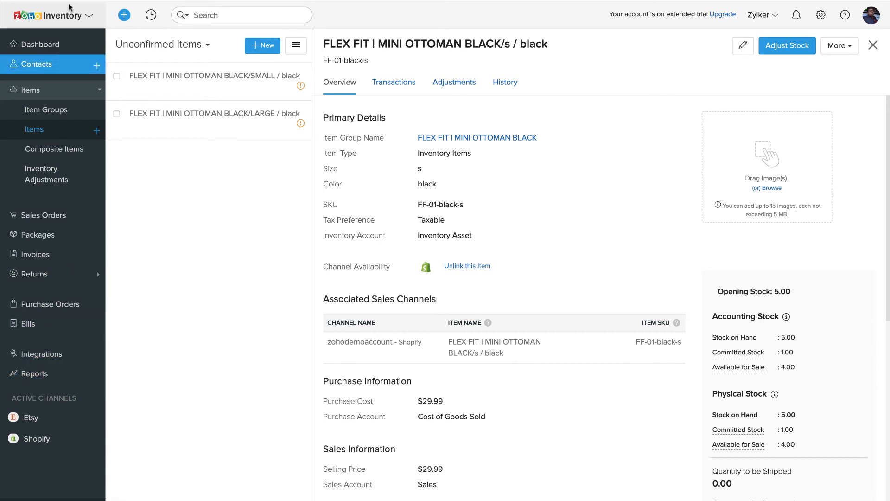
pyautogui.click(53, 49)
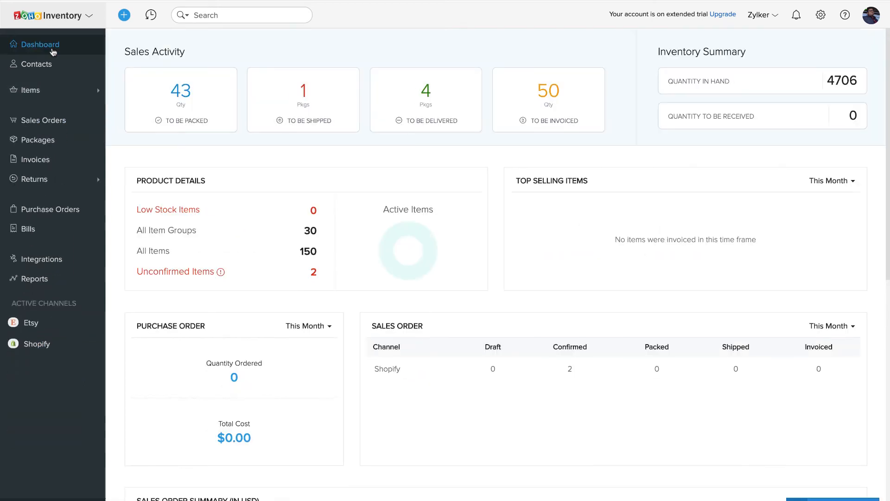
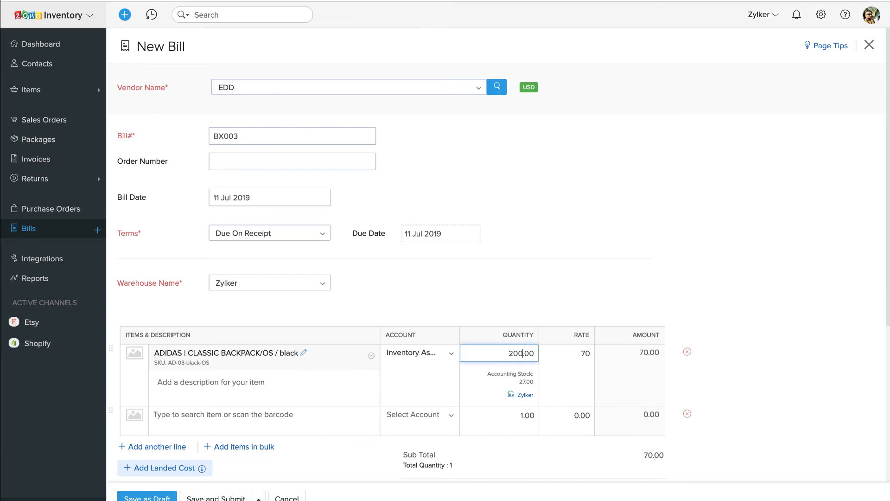
# Step: Save and approve bill BX003 from EDD: 200 black classic backpacks at 70 each, $14,000
pyautogui.click(690, 305)
pyautogui.scroll(-2, 691, 305)
pyautogui.scroll(-3, 690, 305)
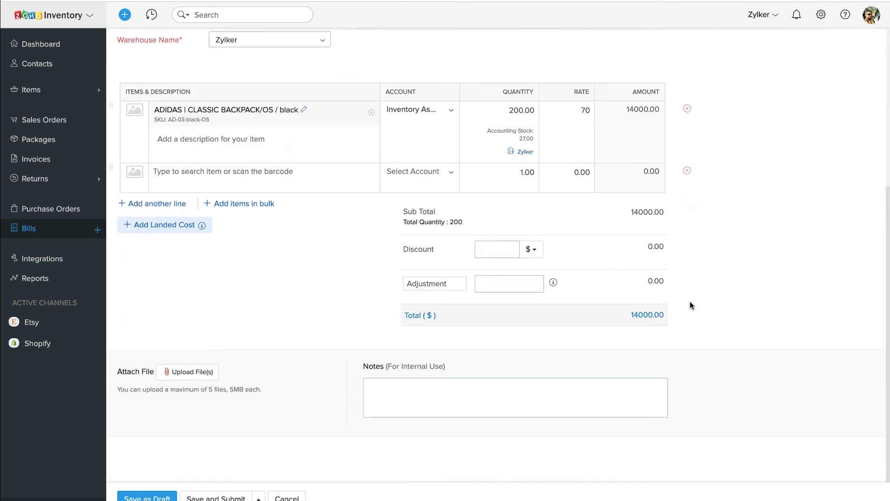
pyautogui.click(259, 498)
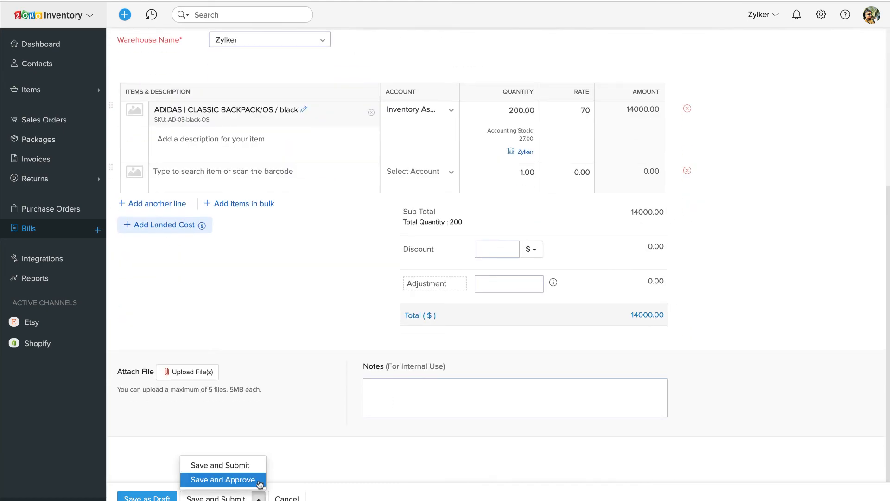
pyautogui.click(239, 478)
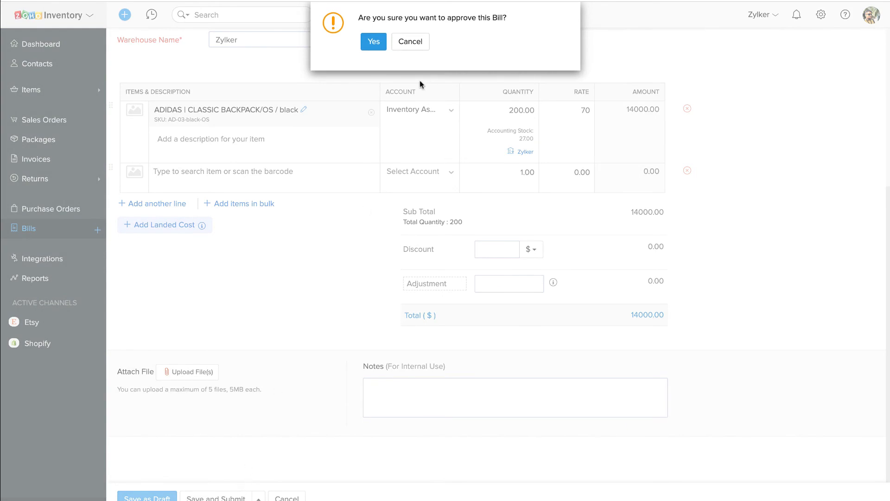
pyautogui.click(372, 41)
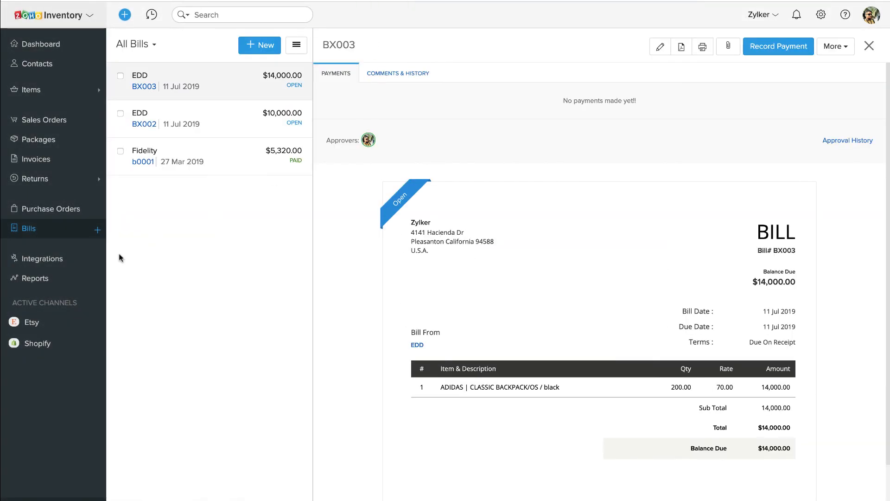
pyautogui.click(38, 90)
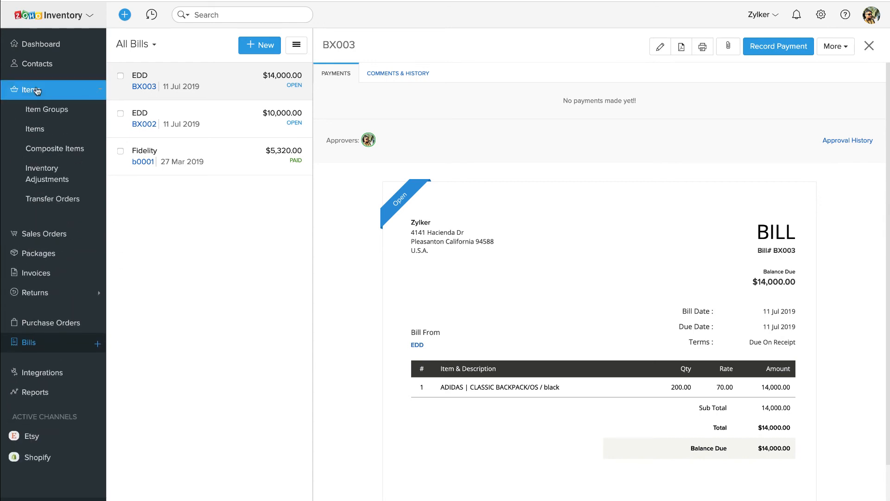
# Step: Confirm the ADIDAS CLASSIC BACKPACK/OS / black item shows 227 in stock, then list sales orders
pyautogui.click(39, 131)
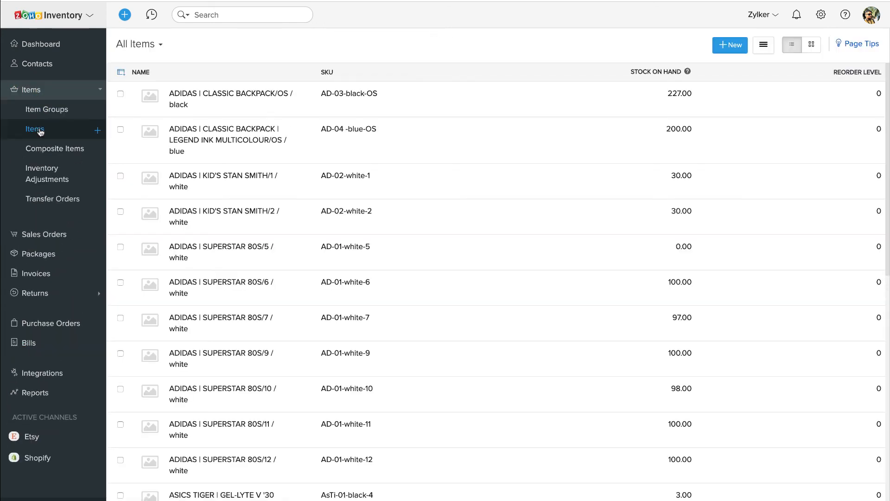
pyautogui.click(381, 96)
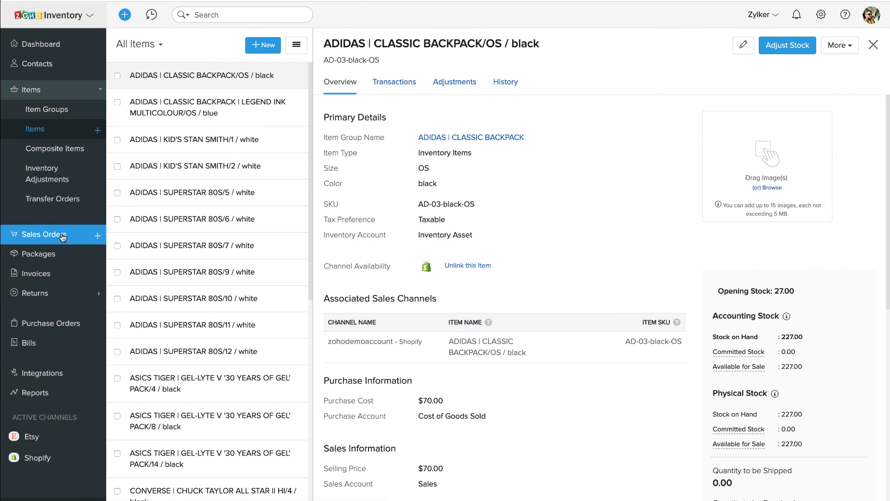
pyautogui.click(63, 238)
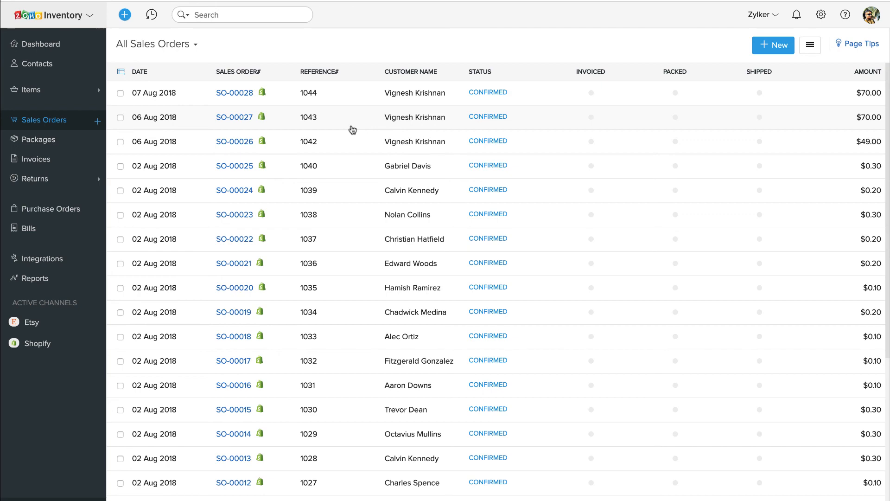
# Step: Create package PKG-00008 from SO-00027 containing 1 blue Legend Ink backpack
pyautogui.click(351, 127)
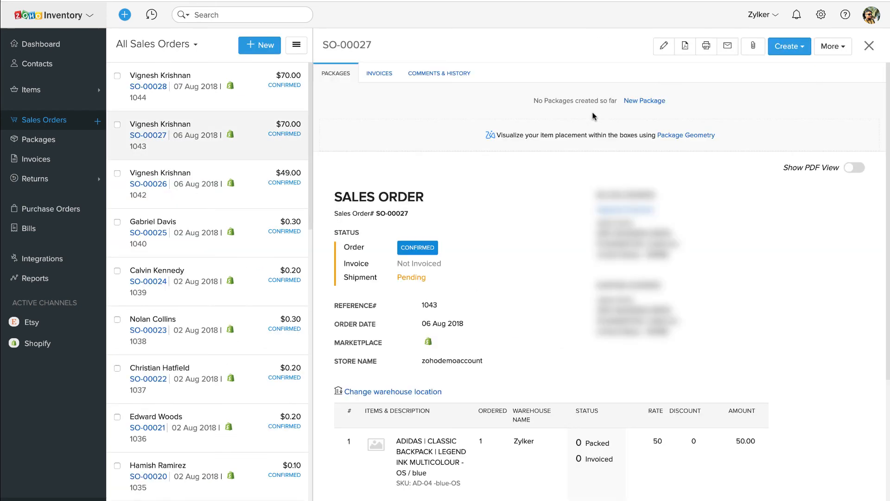
pyautogui.click(802, 48)
pyautogui.click(788, 68)
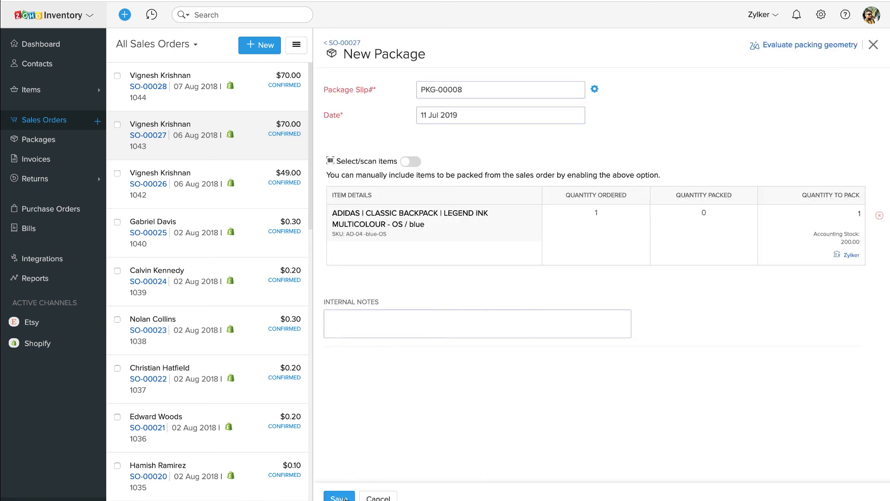
pyautogui.click(339, 497)
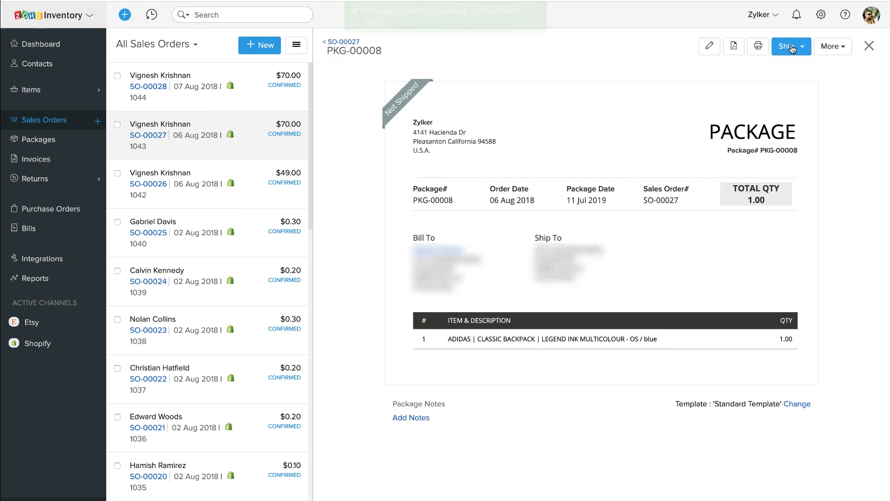
# Step: Ship the package via UPS, verifying the sender and San Jose ship-to addresses
pyautogui.click(791, 48)
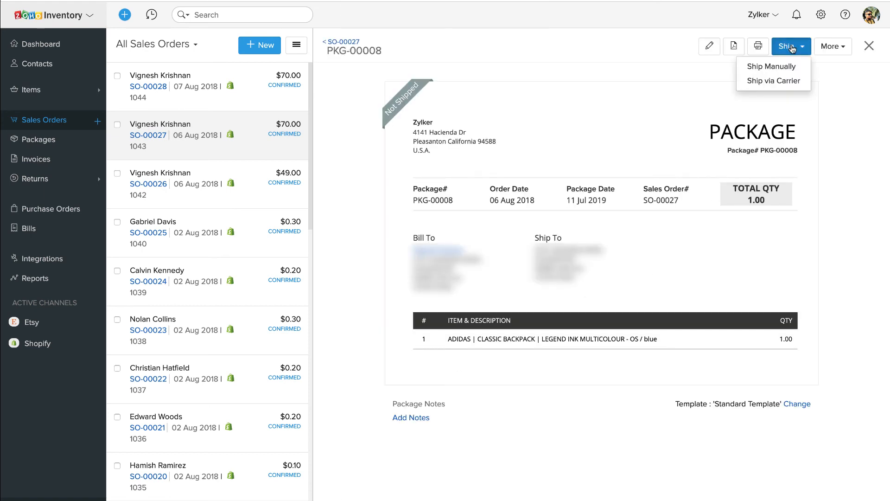
pyautogui.click(788, 83)
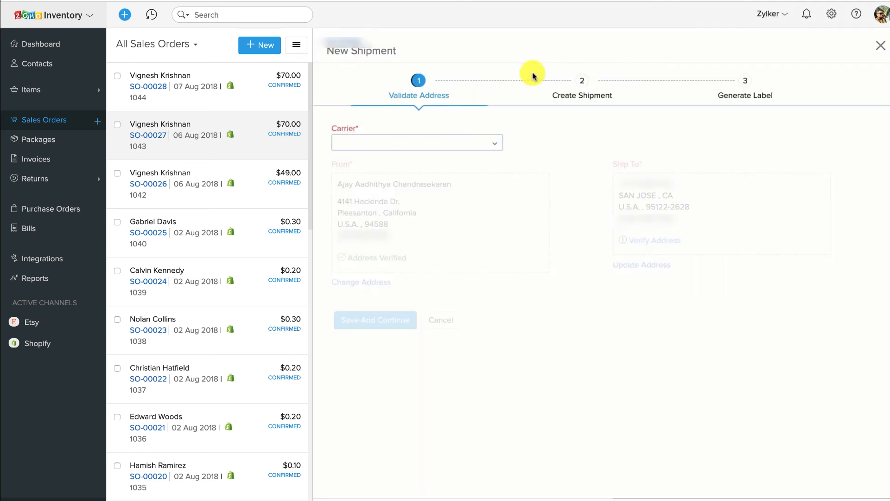
pyautogui.click(492, 146)
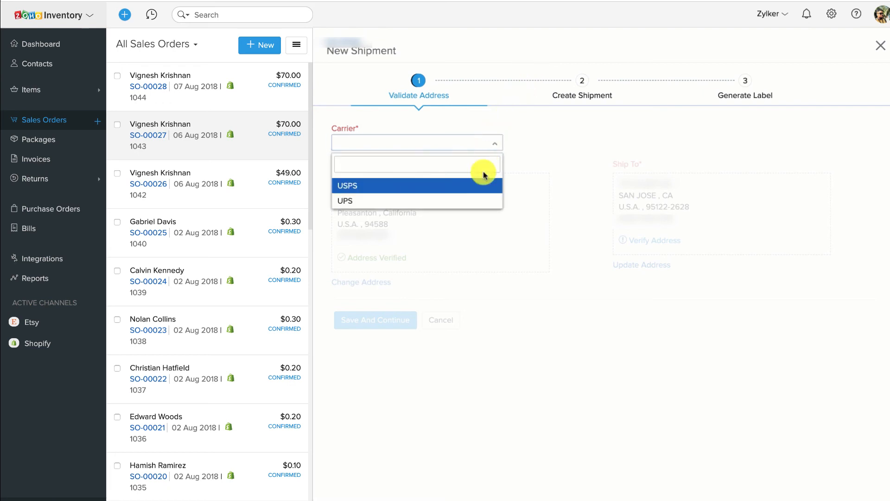
pyautogui.click(476, 201)
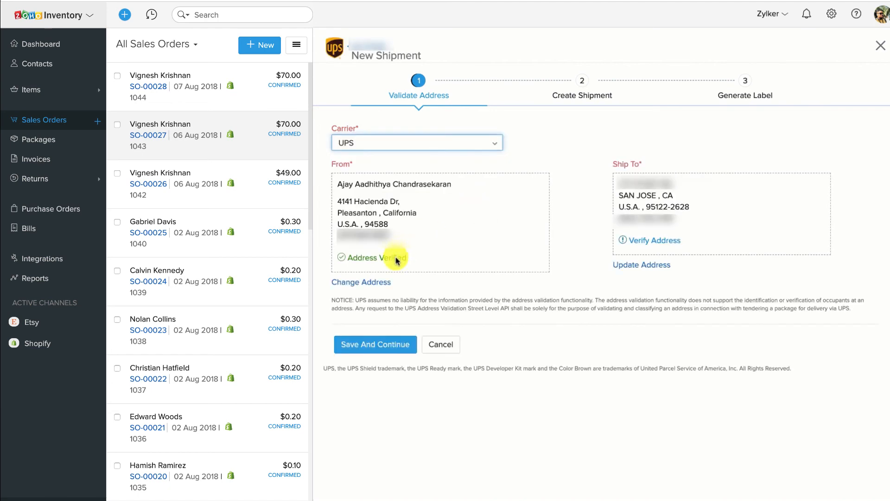
pyautogui.click(649, 244)
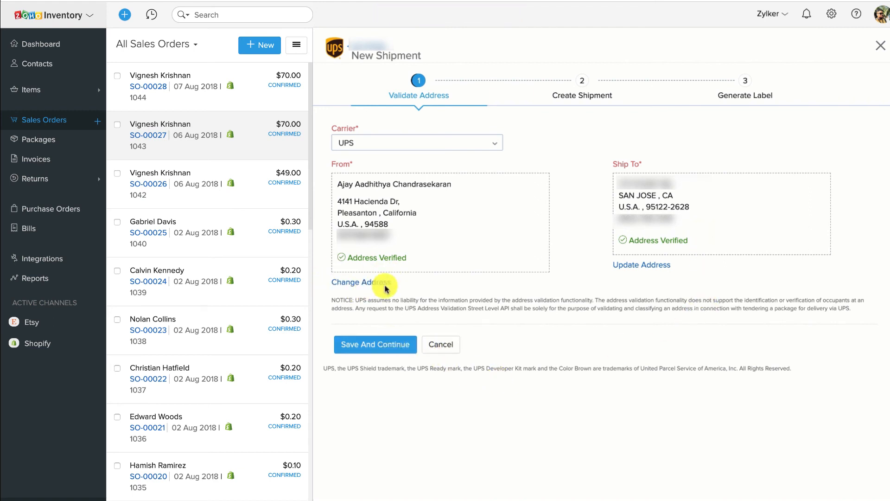
pyautogui.click(395, 344)
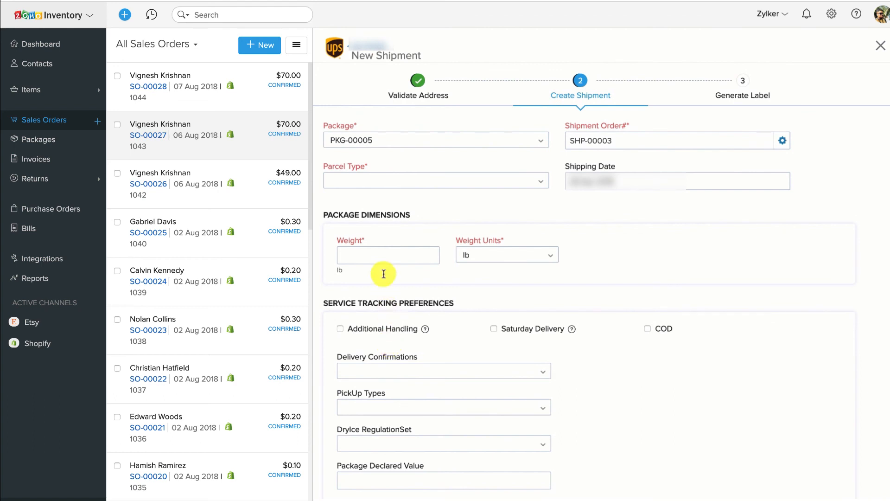
# Step: Set the parcel type to Package with a 10 lb weight and fetch UPS rates
pyautogui.click(397, 181)
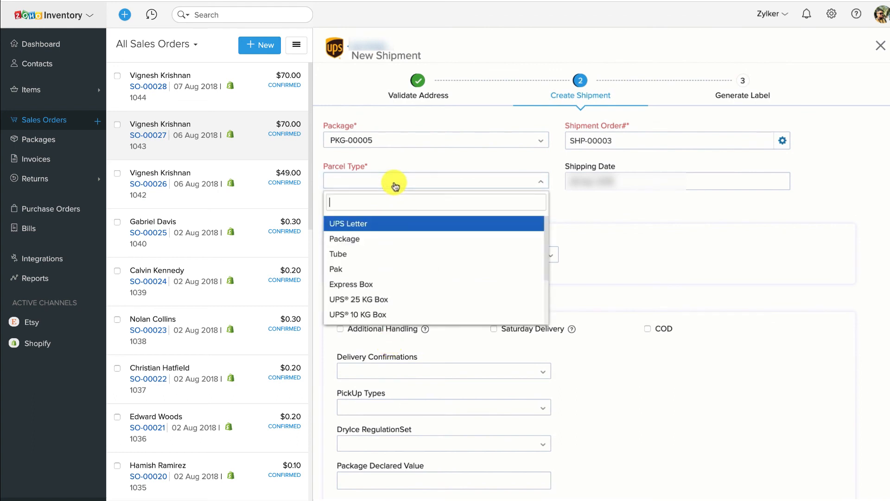
pyautogui.click(379, 240)
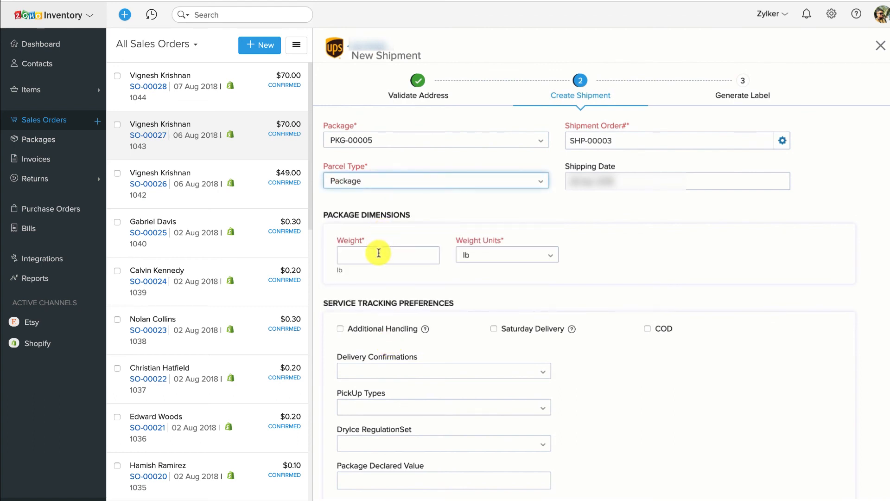
pyautogui.click(378, 252)
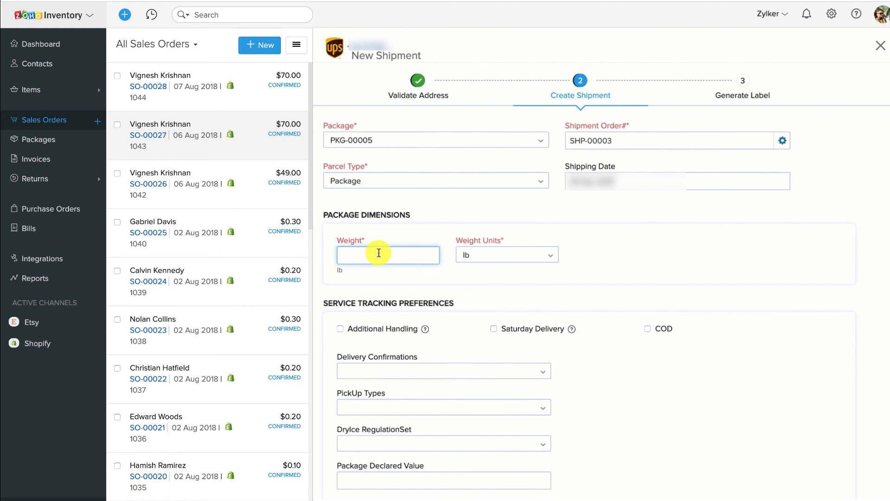
pyautogui.write('10')
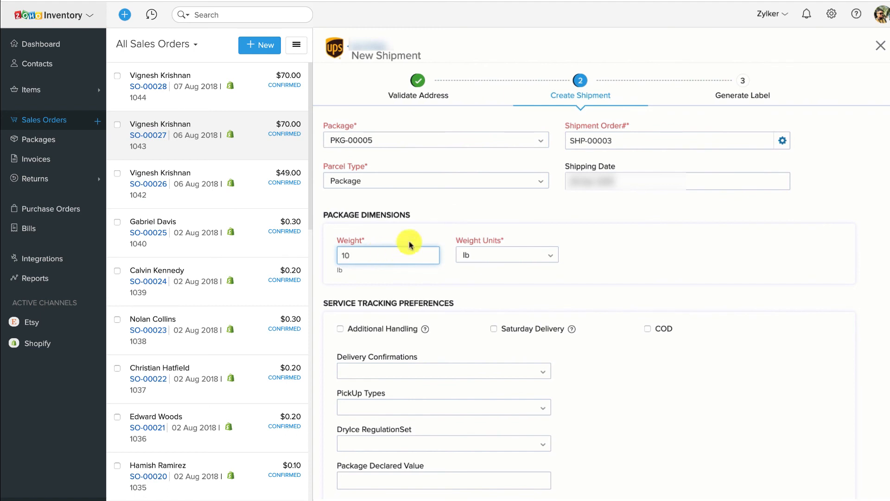
pyautogui.click(592, 217)
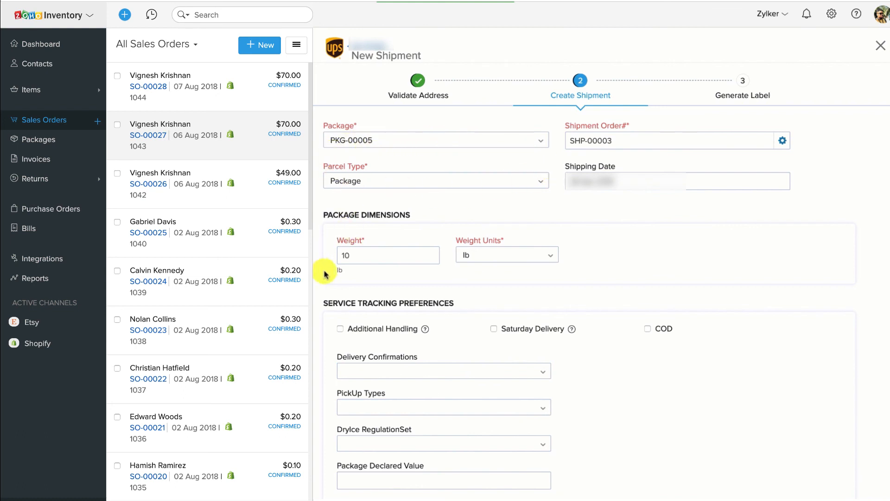
pyautogui.scroll(-3, 332, 166)
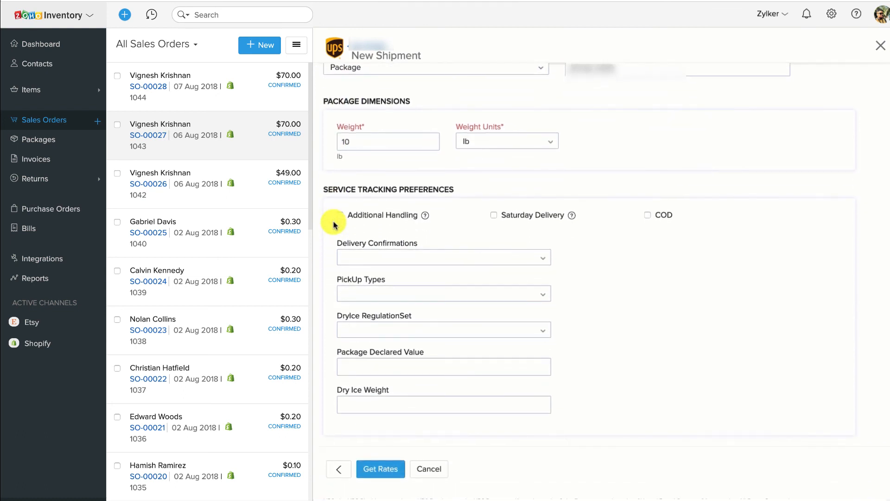
pyautogui.scroll(-1, 334, 225)
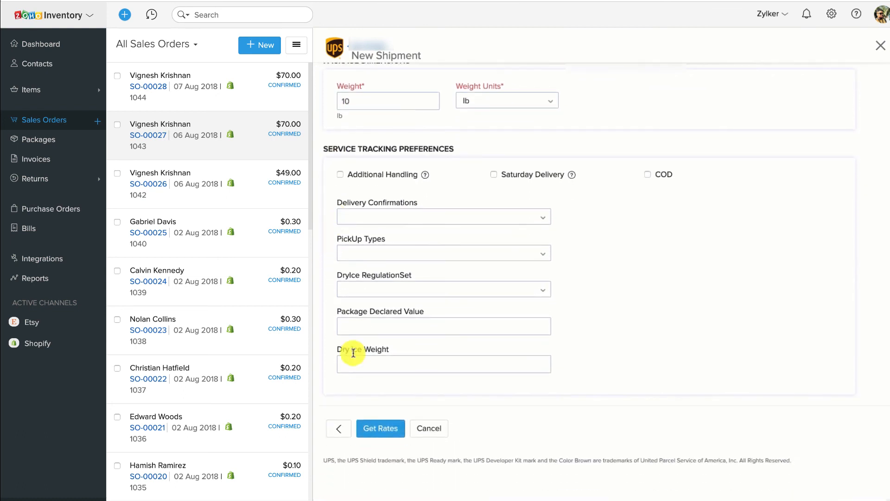
pyautogui.click(369, 430)
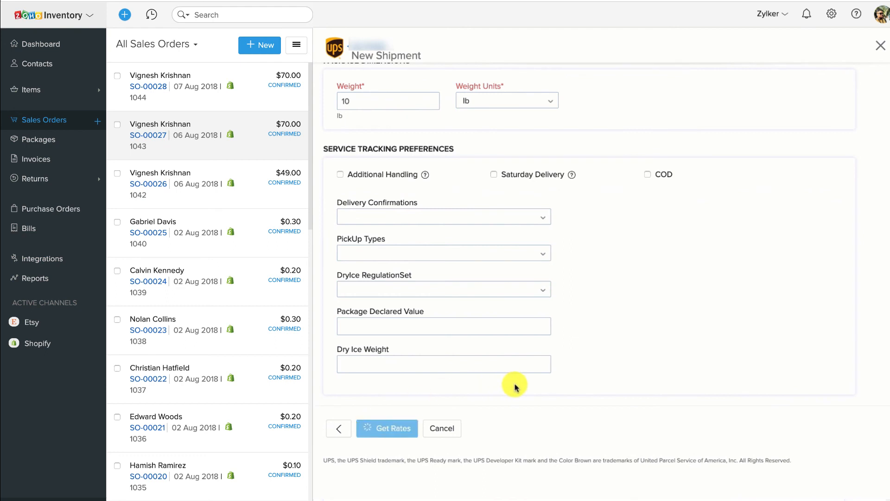
# Step: Choose UPS 3 Day Select at $20.95 and create the shipment
pyautogui.scroll(-4, 516, 388)
pyautogui.scroll(-1, 515, 386)
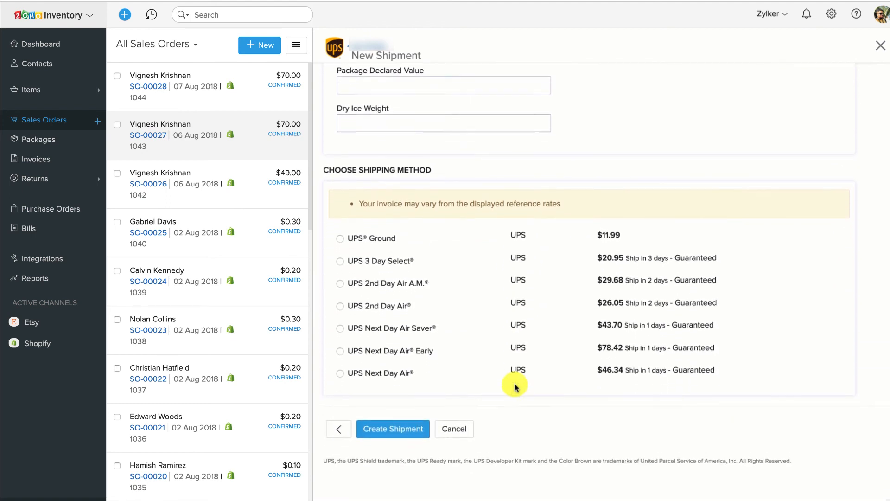
pyautogui.click(340, 261)
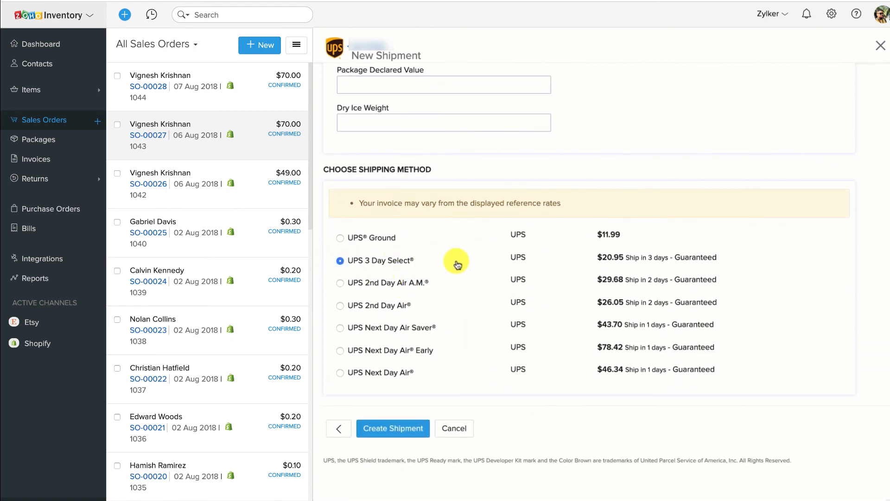
pyautogui.click(418, 432)
# Step: Review the UPS 3 Day Select label for shipment SHP-00003 and download it
pyautogui.scroll(-5, 418, 433)
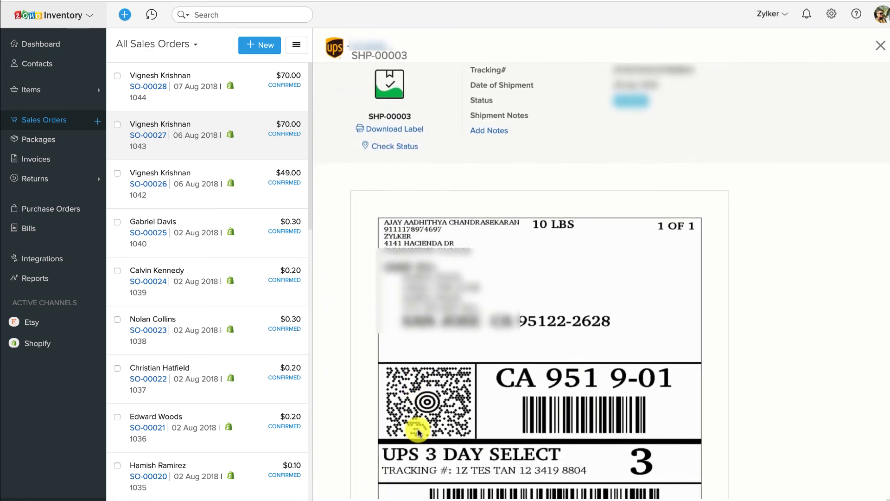
pyautogui.scroll(-4, 418, 433)
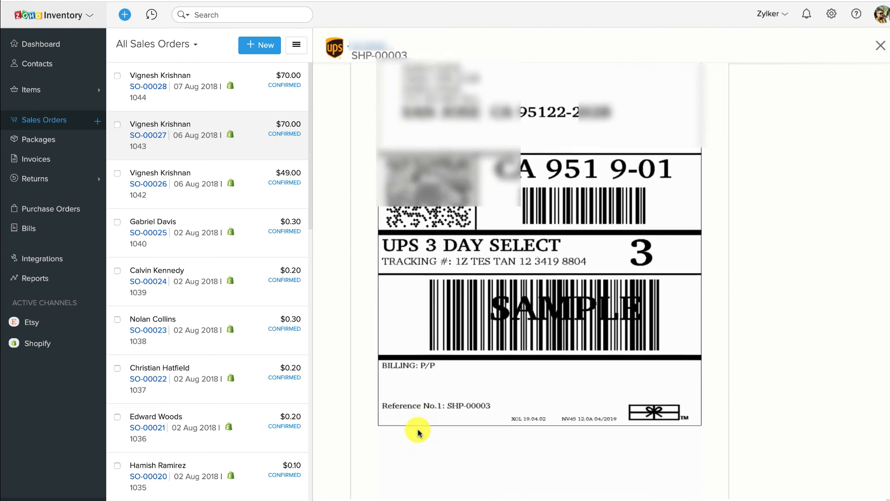
pyautogui.scroll(3, 417, 433)
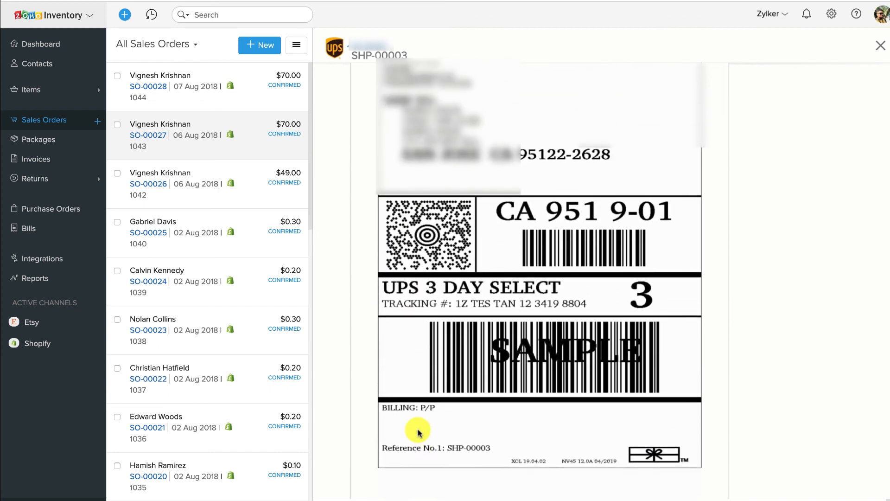
pyautogui.scroll(1, 418, 432)
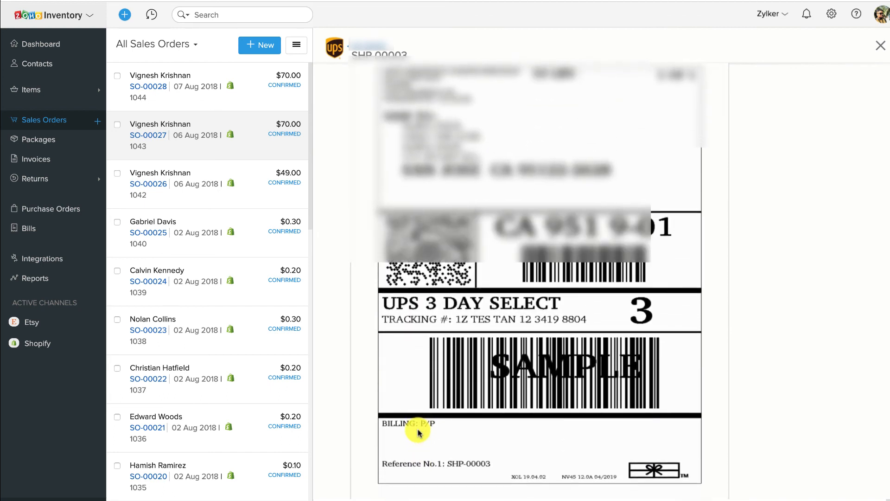
pyautogui.scroll(4, 418, 432)
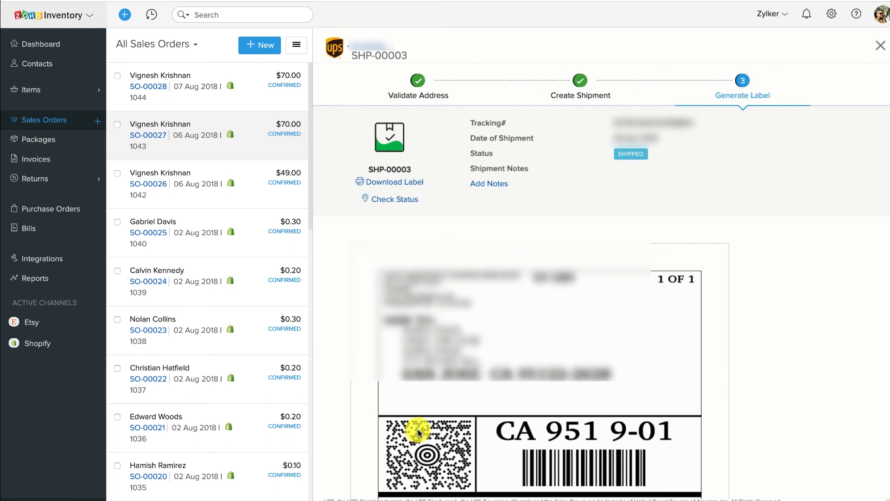
pyautogui.click(382, 184)
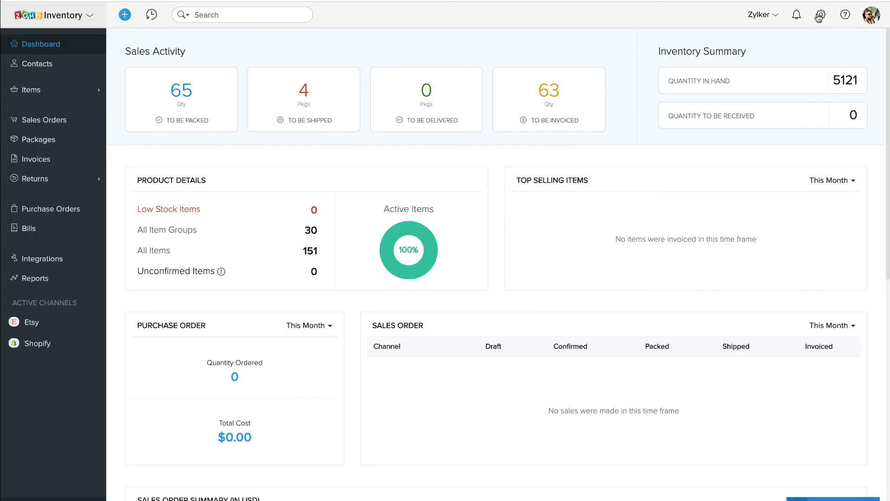
# Step: Open Settings > Preferences and look through the General preferences page
pyautogui.click(820, 16)
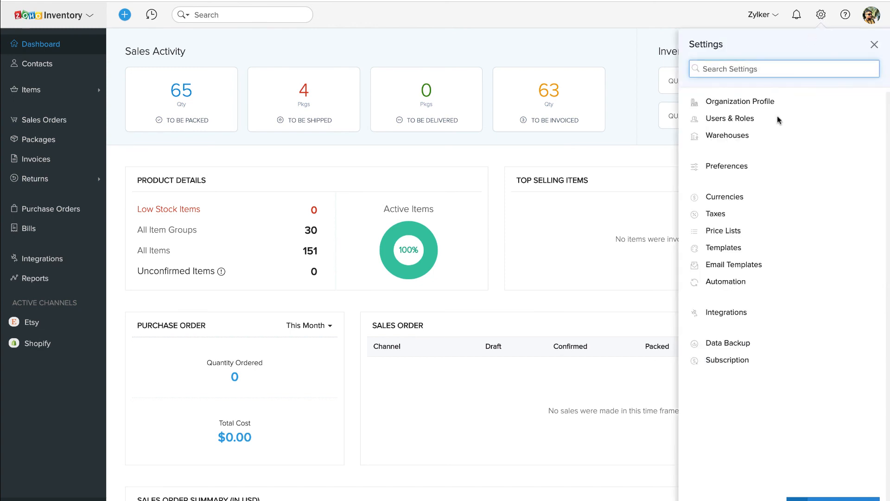
pyautogui.click(773, 175)
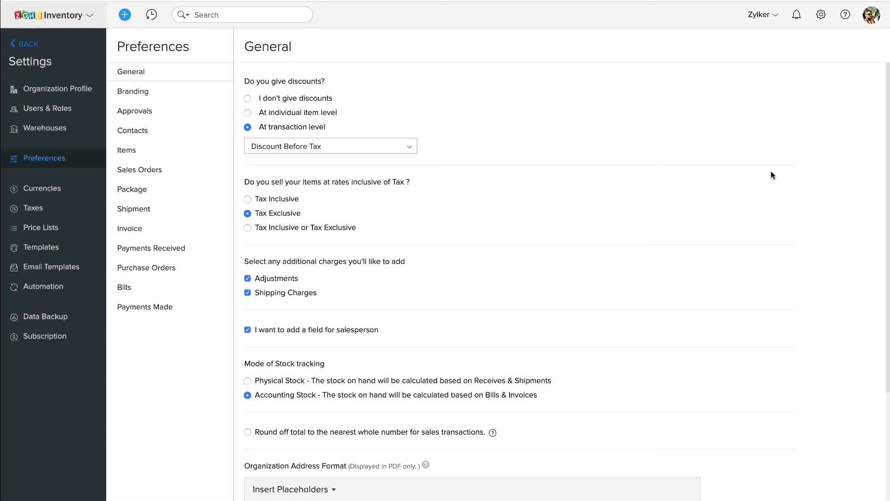
pyautogui.scroll(-2, 509, 326)
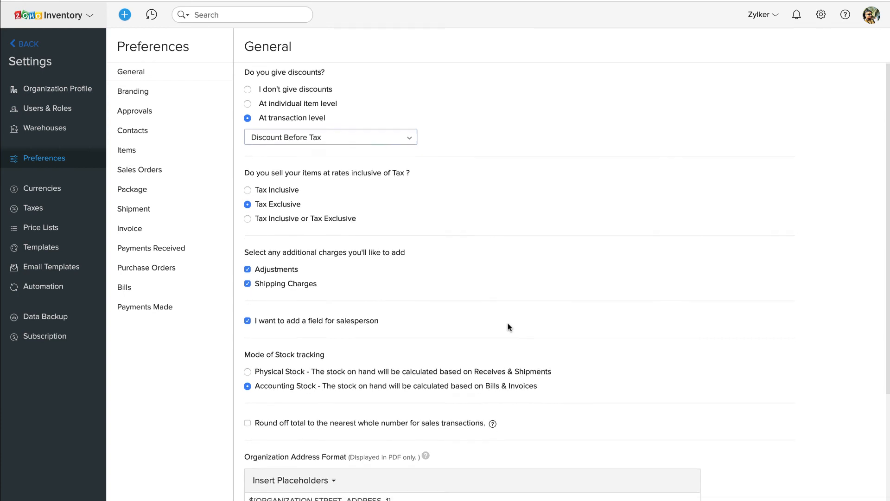
pyautogui.scroll(-2, 508, 327)
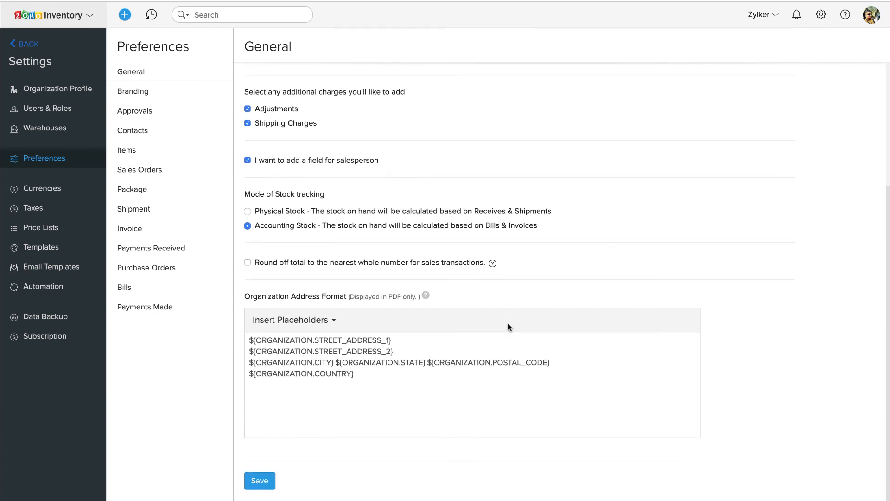